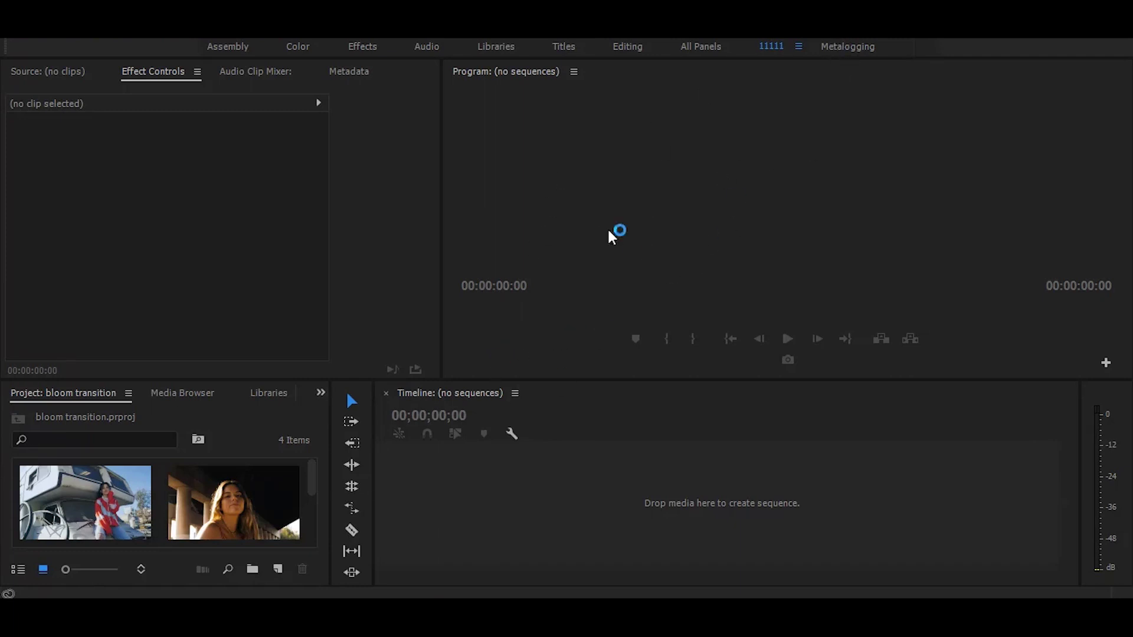
# Create a sequence from the motor clip and place the bridge clip after it
pyautogui.moveTo(46, 495); pyautogui.dragTo(476, 496)
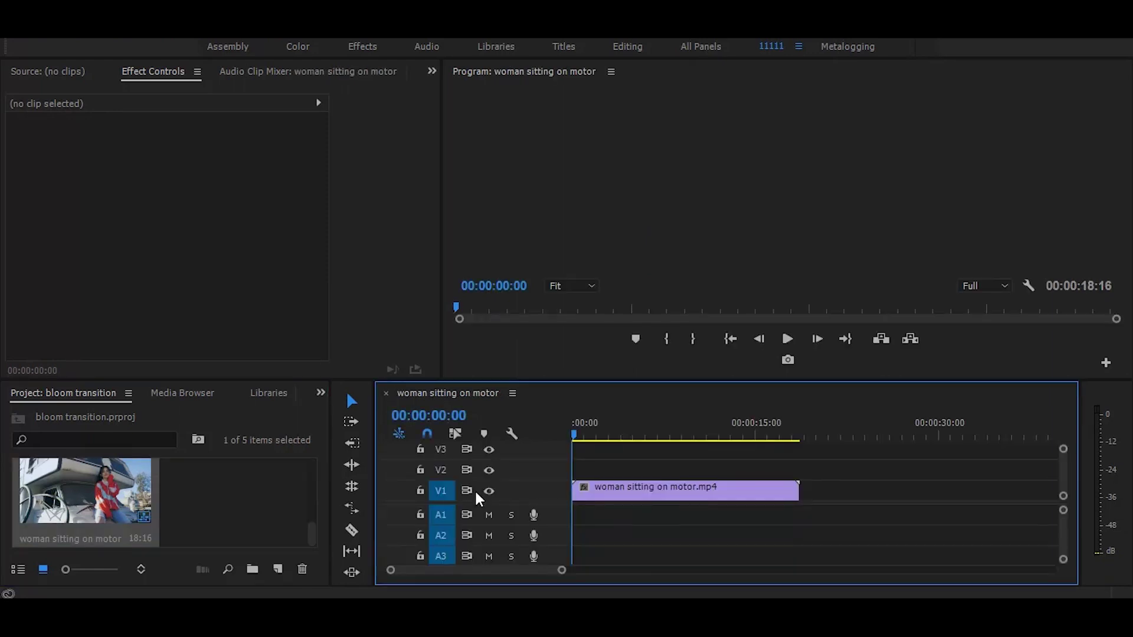
pyautogui.moveTo(231, 503); pyautogui.dragTo(868, 489)
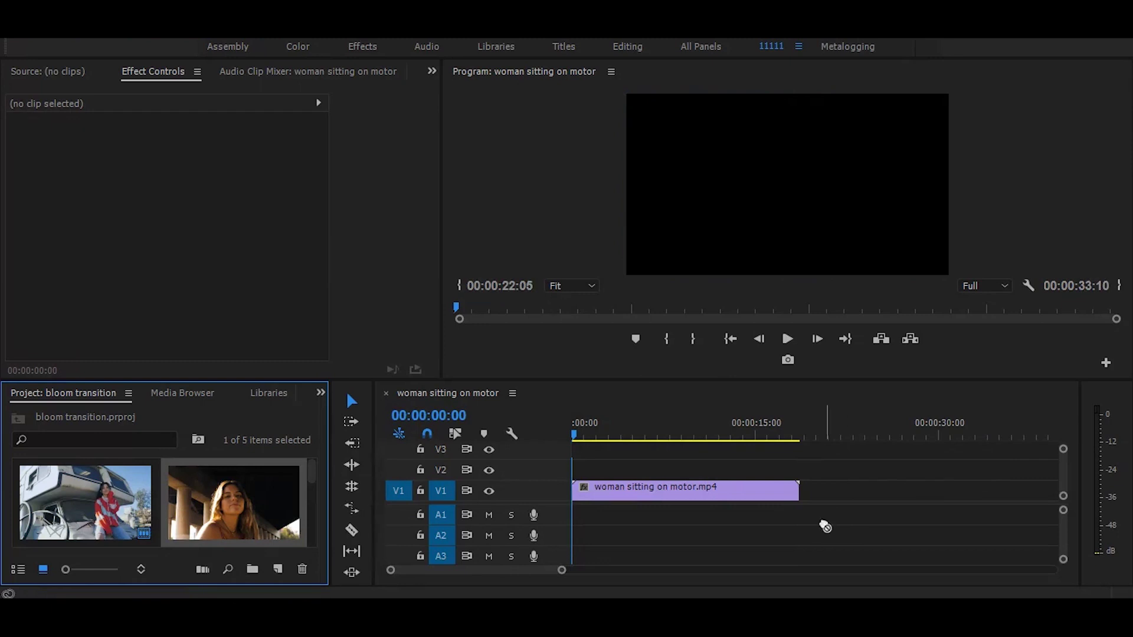
# Scrub the playhead near the join to find the cut point
pyautogui.moveTo(777, 437); pyautogui.dragTo(807, 435)
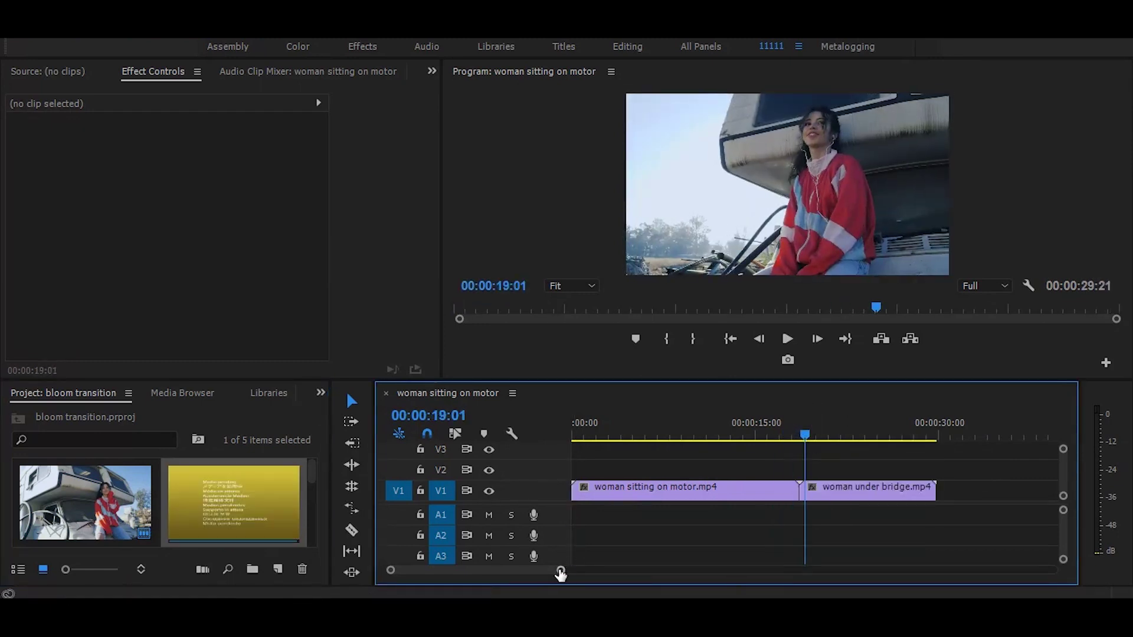
pyautogui.moveTo(561, 570); pyautogui.dragTo(539, 570)
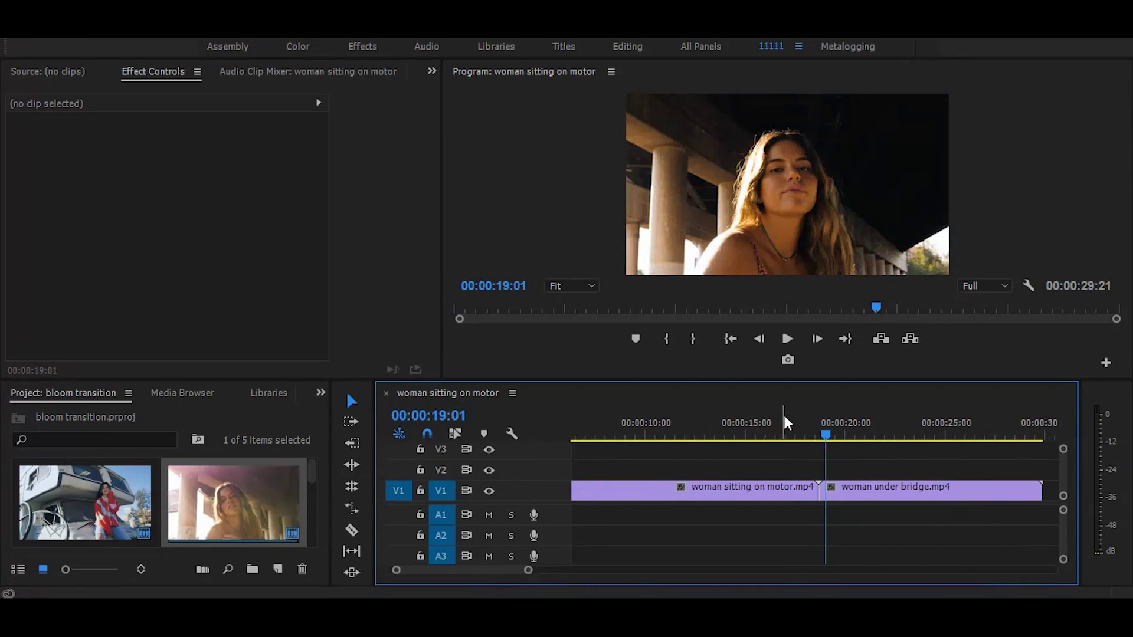
pyautogui.moveTo(805, 423)
pyautogui.mouseDown()
pyautogui.moveTo(824, 430)
pyautogui.moveTo(825, 444)
pyautogui.moveTo(768, 436)
pyautogui.mouseUp()
pyautogui.scroll(2, 820, 435)
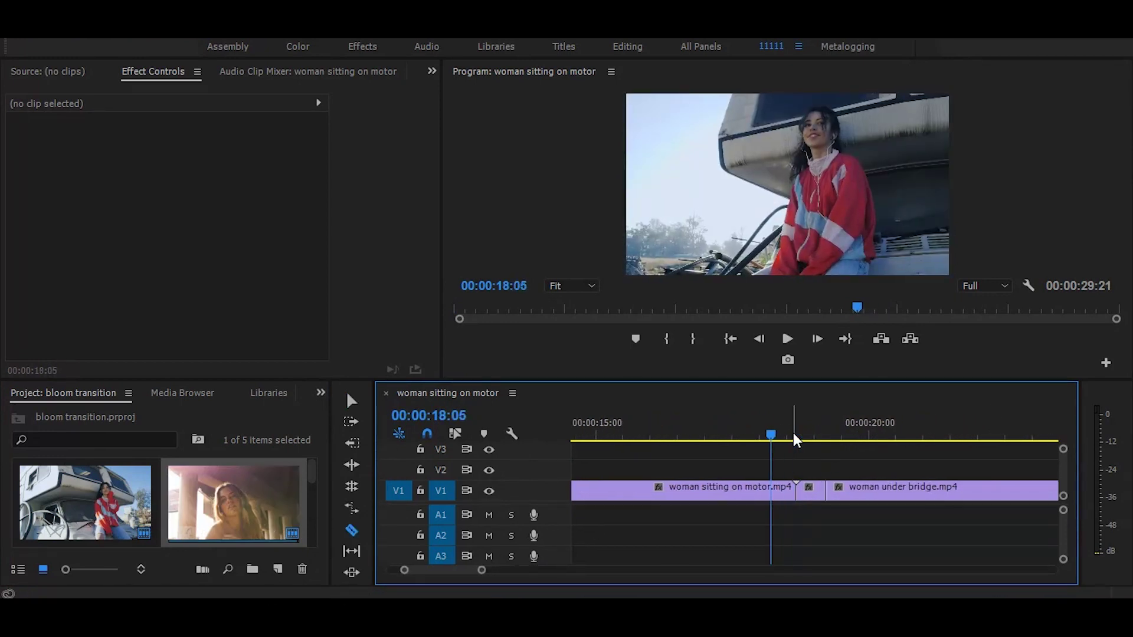
# Cut the motor clip at the playhead and select the short pieces at the join
pyautogui.click(770, 495)
pyautogui.press('v')
pyautogui.moveTo(808, 468); pyautogui.dragTo(782, 496)
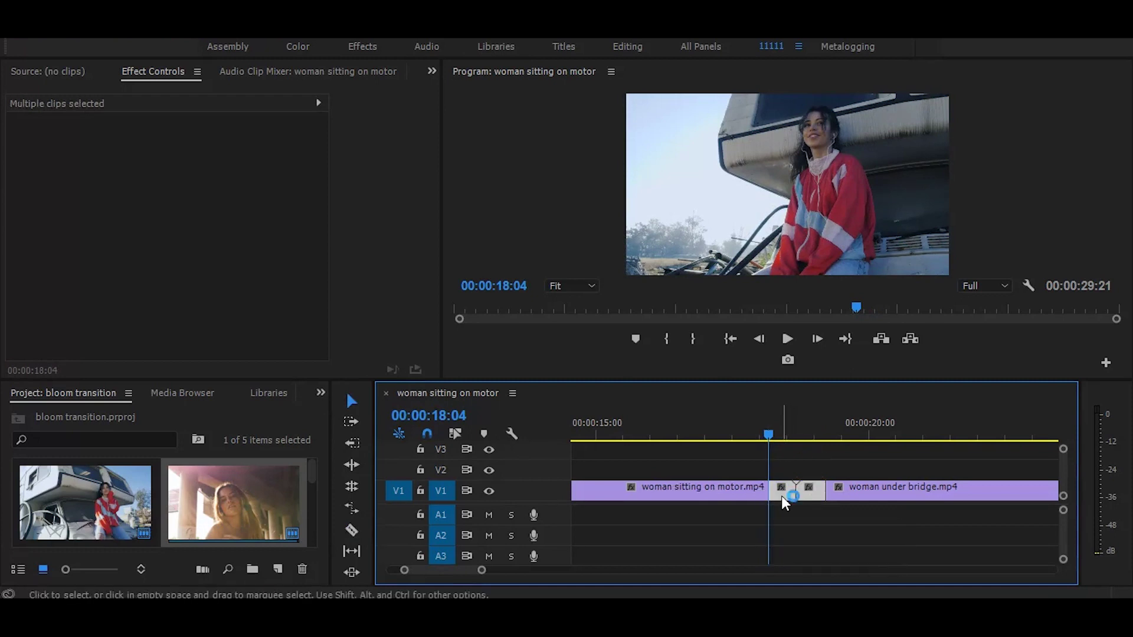
# Nest the selected pieces into a single nested sequence clip
pyautogui.rightClick(781, 496)
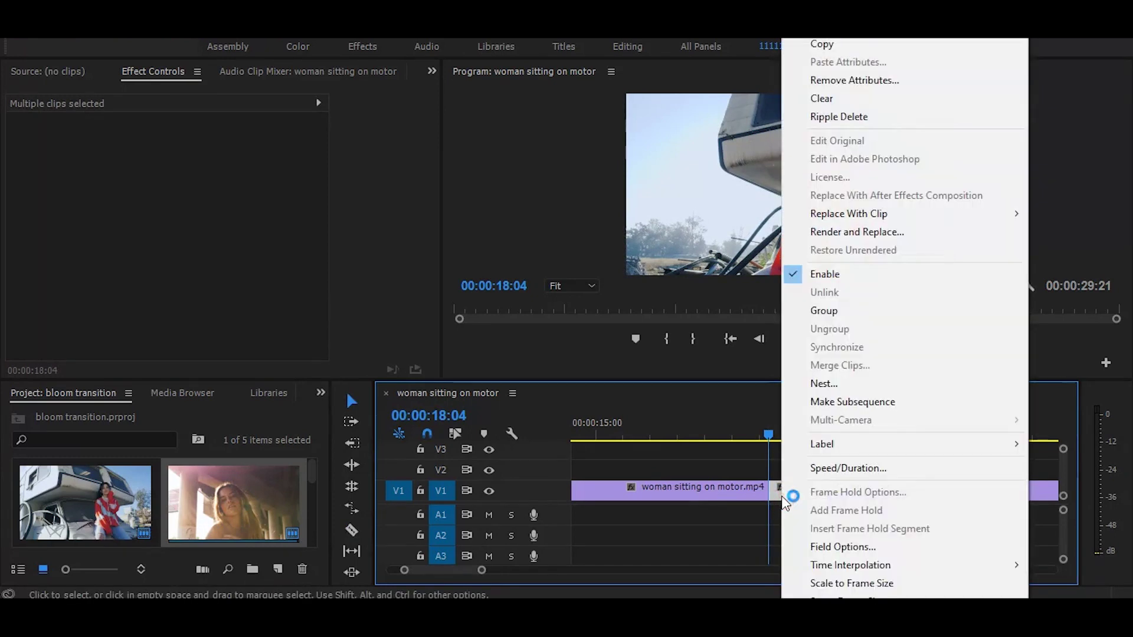
pyautogui.click(824, 383)
pyautogui.click(528, 327)
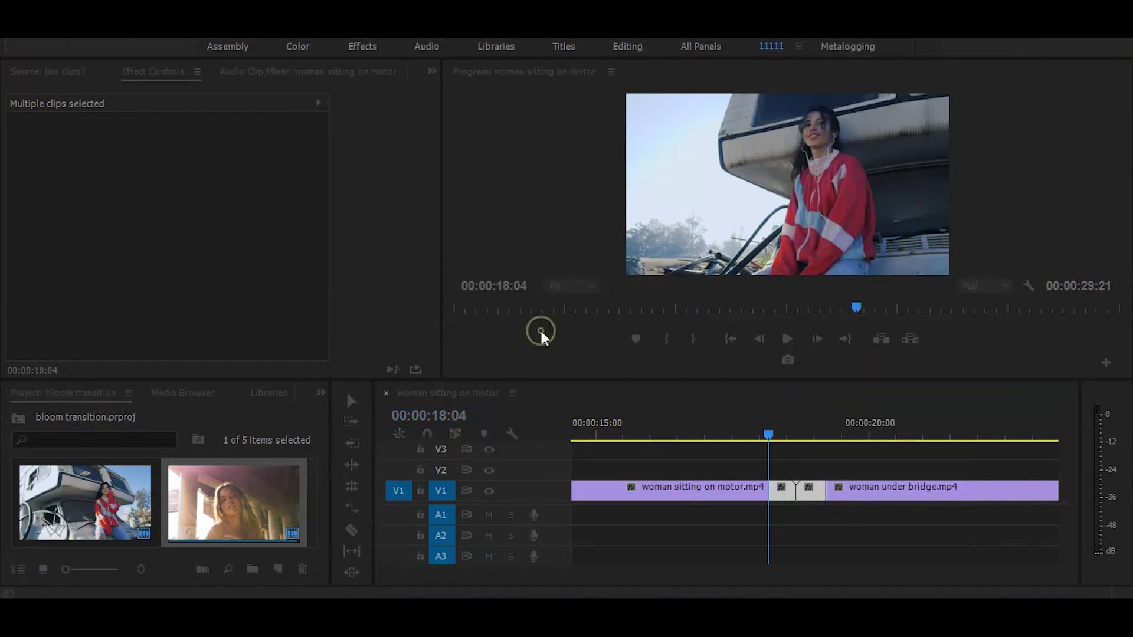
# Find Levels in the Effects library and apply it to the Nested clip
pyautogui.click(321, 393)
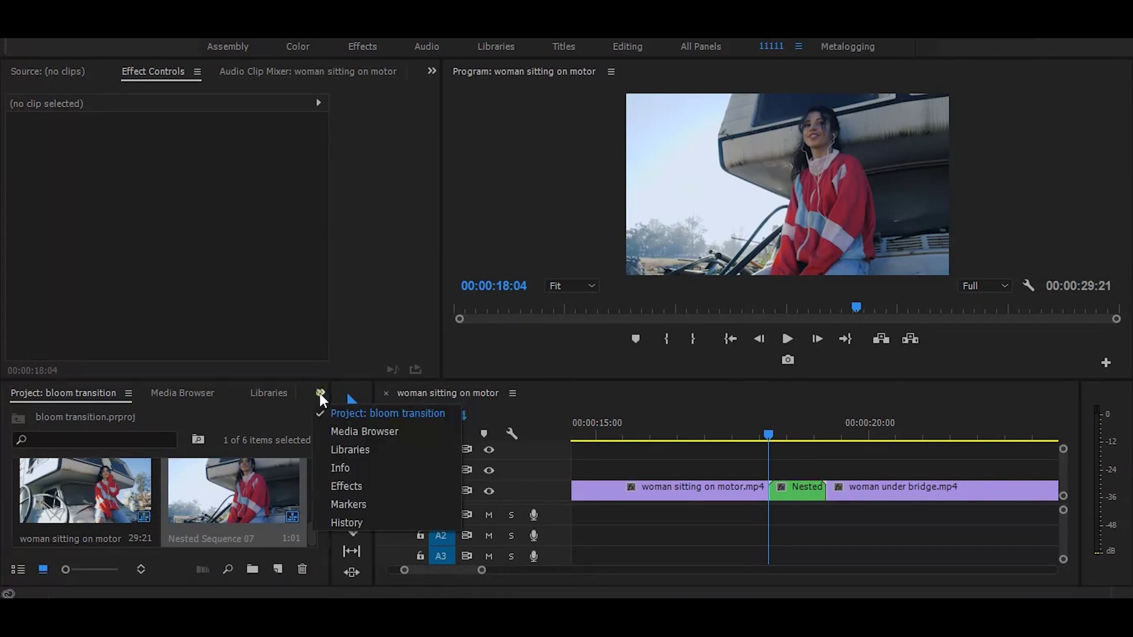
pyautogui.click(351, 485)
pyautogui.click(131, 415)
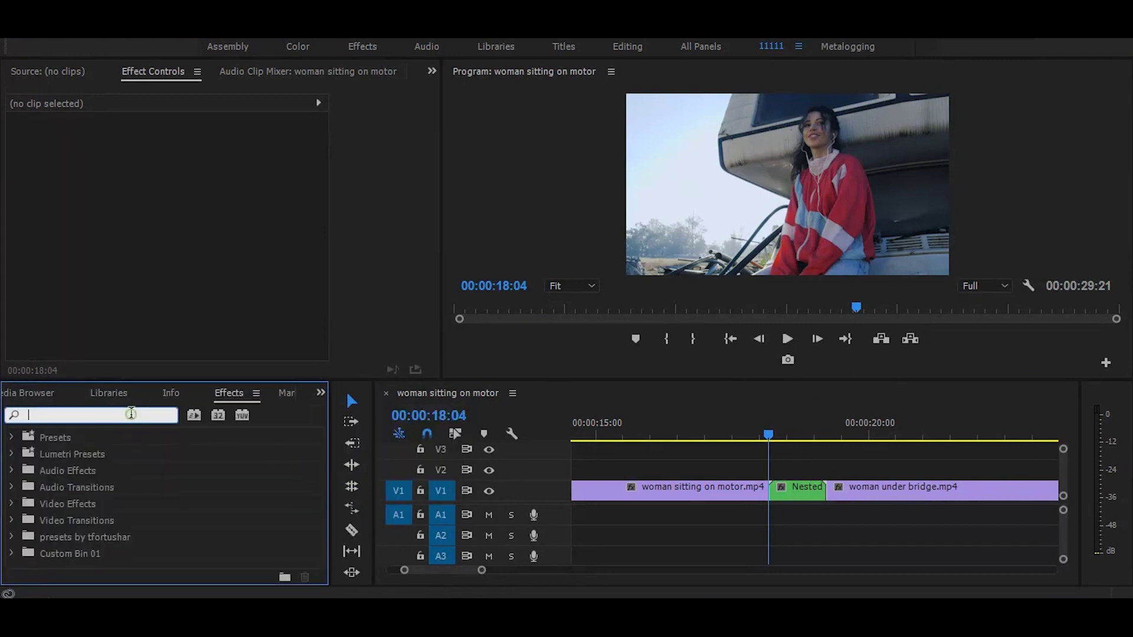
pyautogui.write('levels')
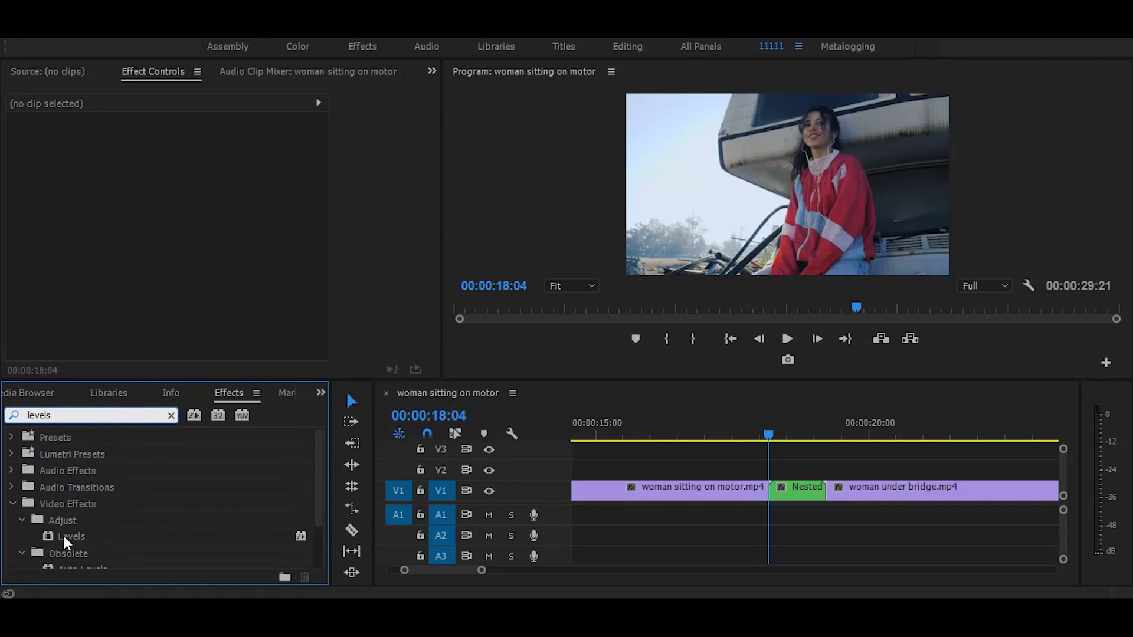
pyautogui.moveTo(63, 536); pyautogui.dragTo(784, 489)
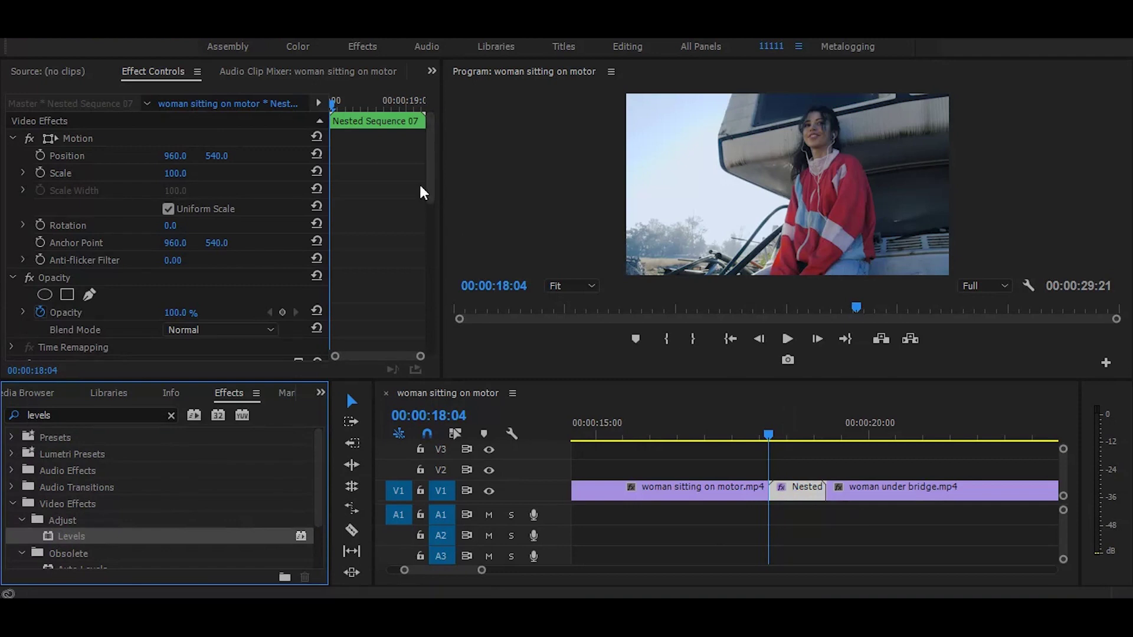
pyautogui.moveTo(429, 132)
pyautogui.mouseDown()
pyautogui.moveTo(431, 336)
pyautogui.moveTo(431, 259)
pyautogui.mouseUp()
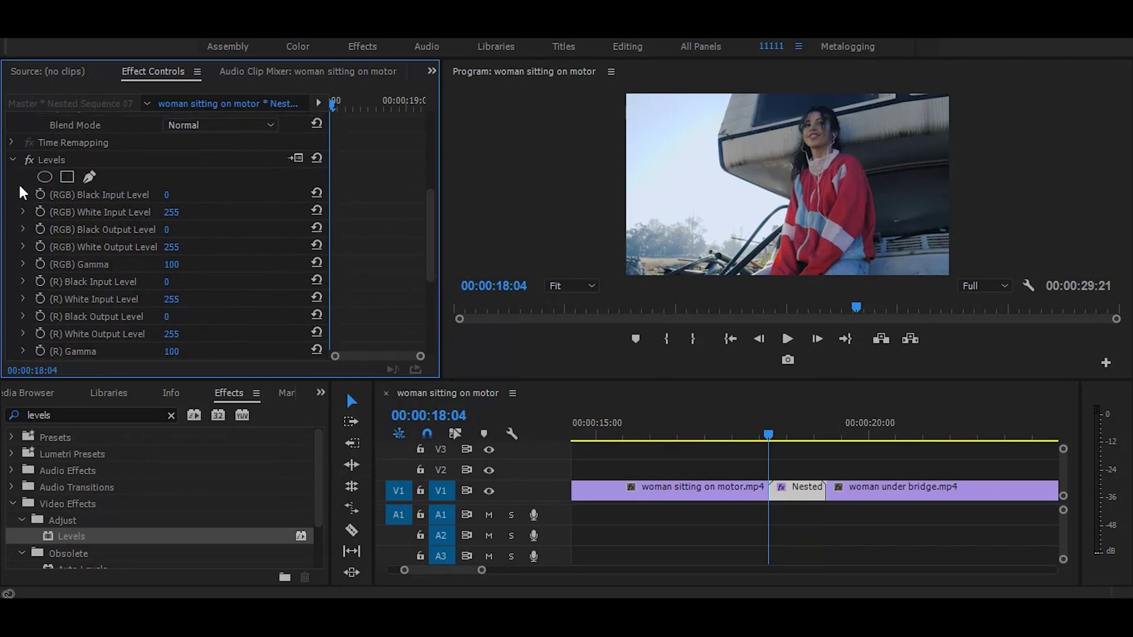
# Keyframe RGB White Input Level, lowering it to 120 partway into the nested clip
pyautogui.click(39, 212)
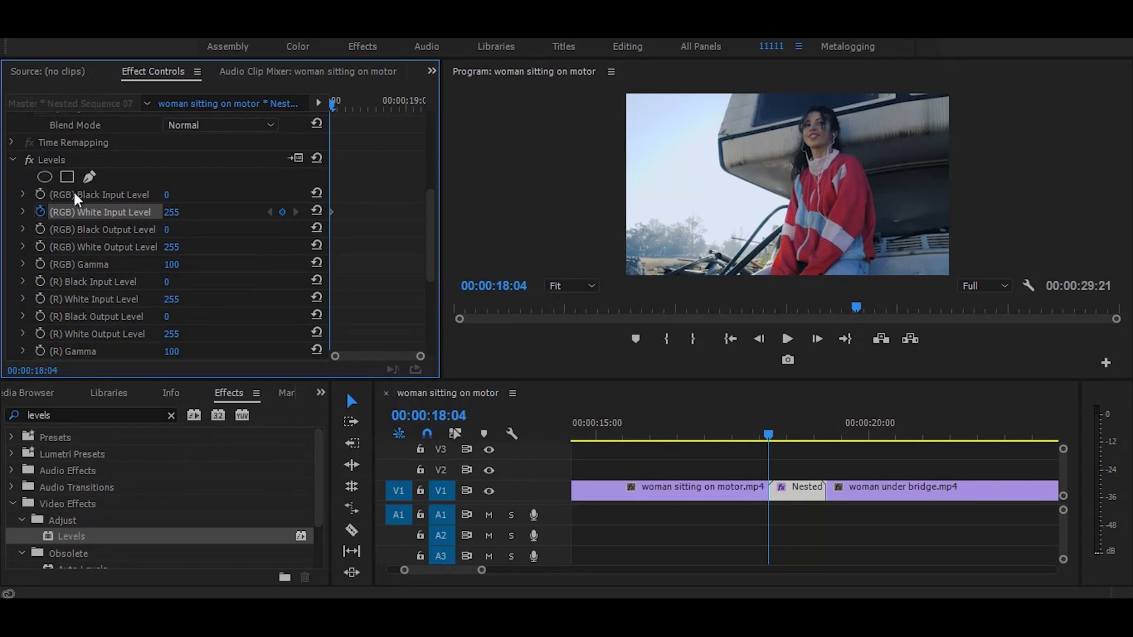
pyautogui.moveTo(336, 102)
pyautogui.mouseDown()
pyautogui.moveTo(383, 102)
pyautogui.moveTo(378, 90)
pyautogui.mouseUp()
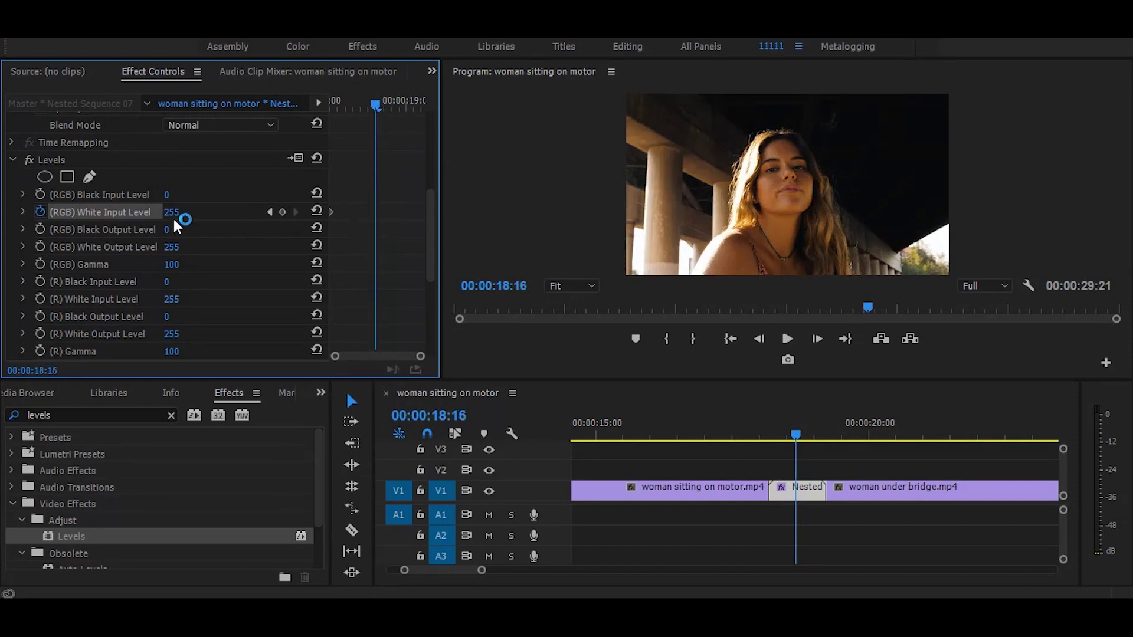
pyautogui.moveTo(174, 213); pyautogui.dragTo(143, 212)
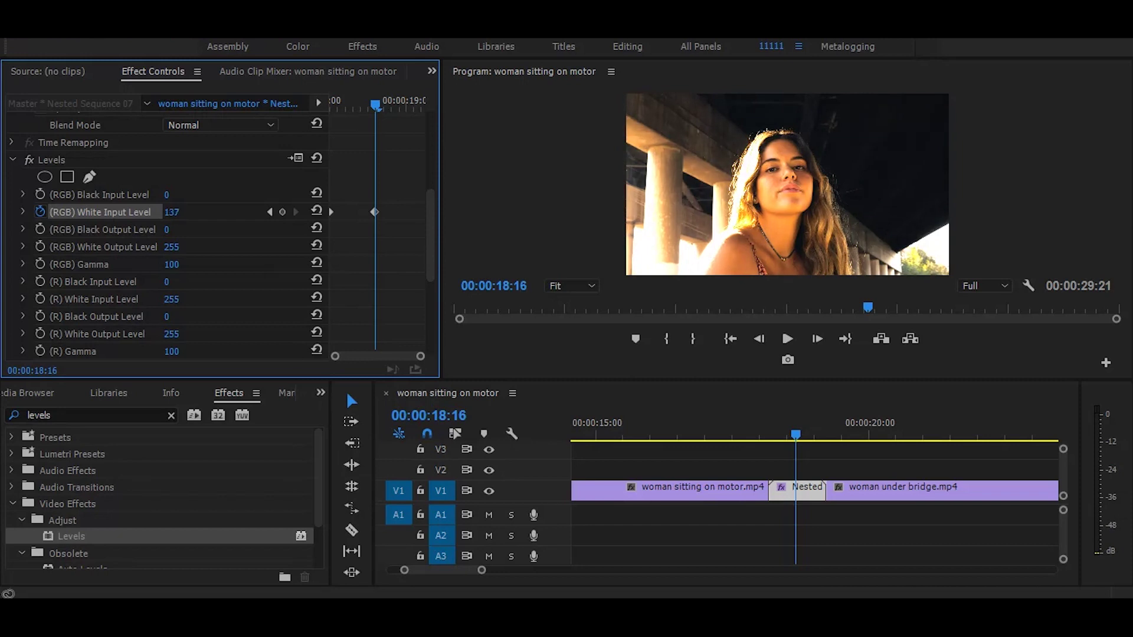
pyautogui.click(171, 211)
pyautogui.press('BackSpace')
pyautogui.write('120')
pyautogui.press('Return')
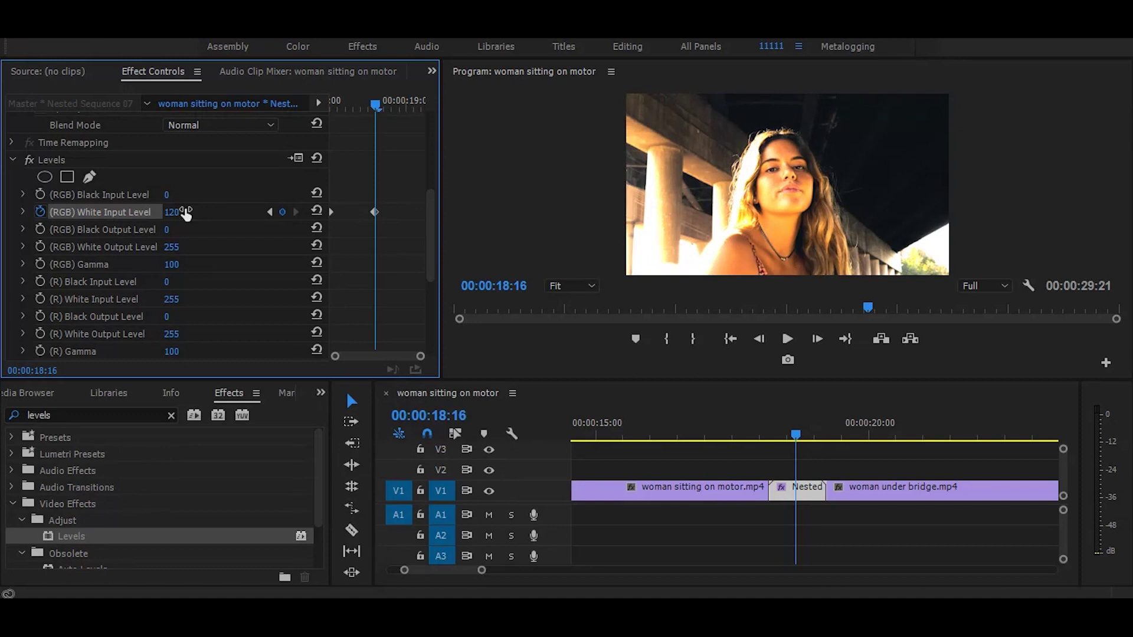
# Set White Input Level back to 255 at the clip's end and scrub to preview the flash
pyautogui.moveTo(378, 104); pyautogui.dragTo(419, 105)
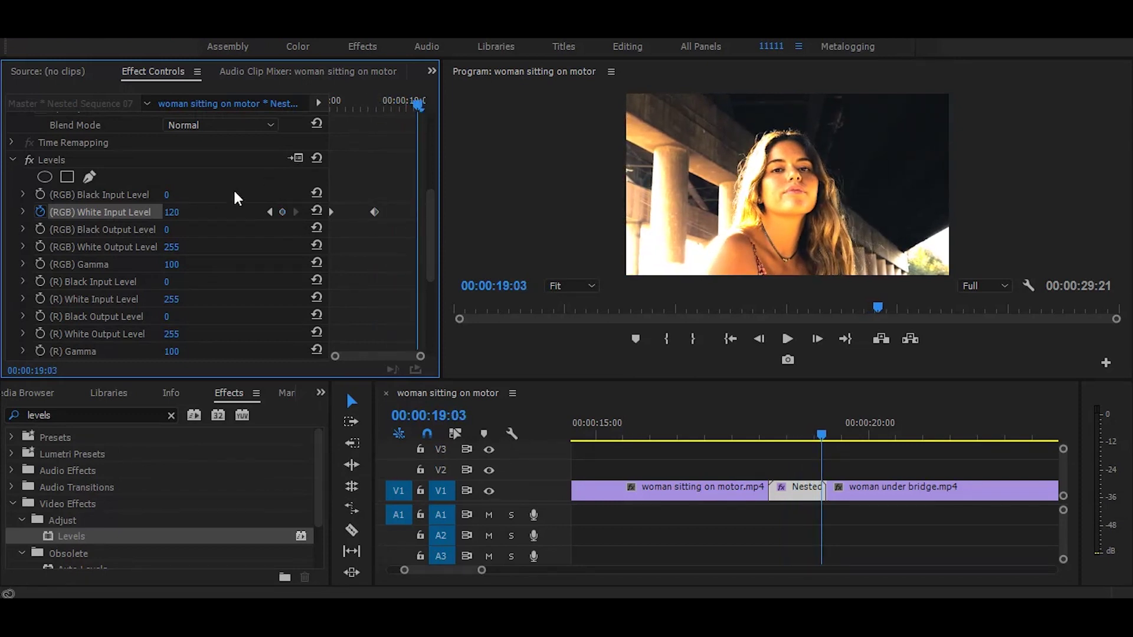
pyautogui.click(172, 211)
pyautogui.write('255')
pyautogui.press('Return')
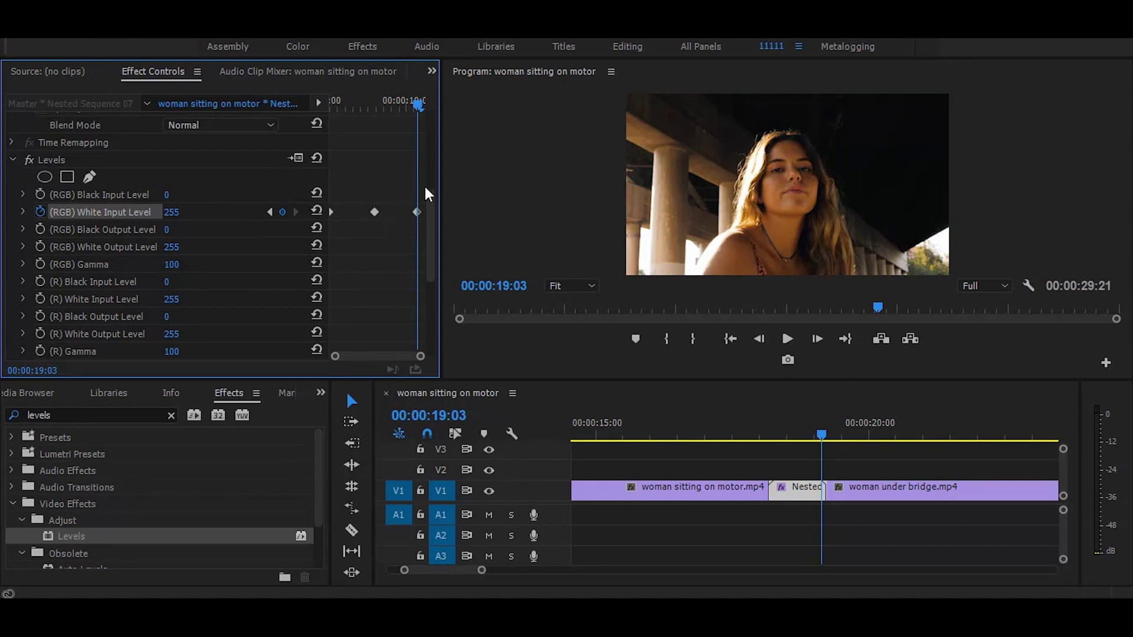
pyautogui.click(416, 212)
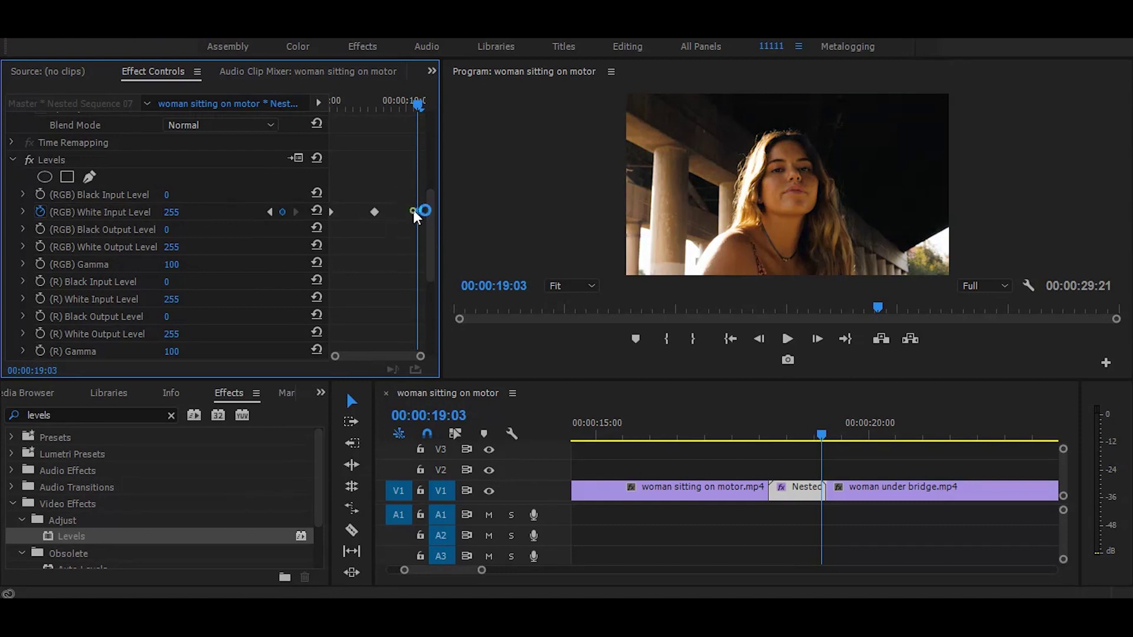
pyautogui.moveTo(403, 100); pyautogui.dragTo(335, 100)
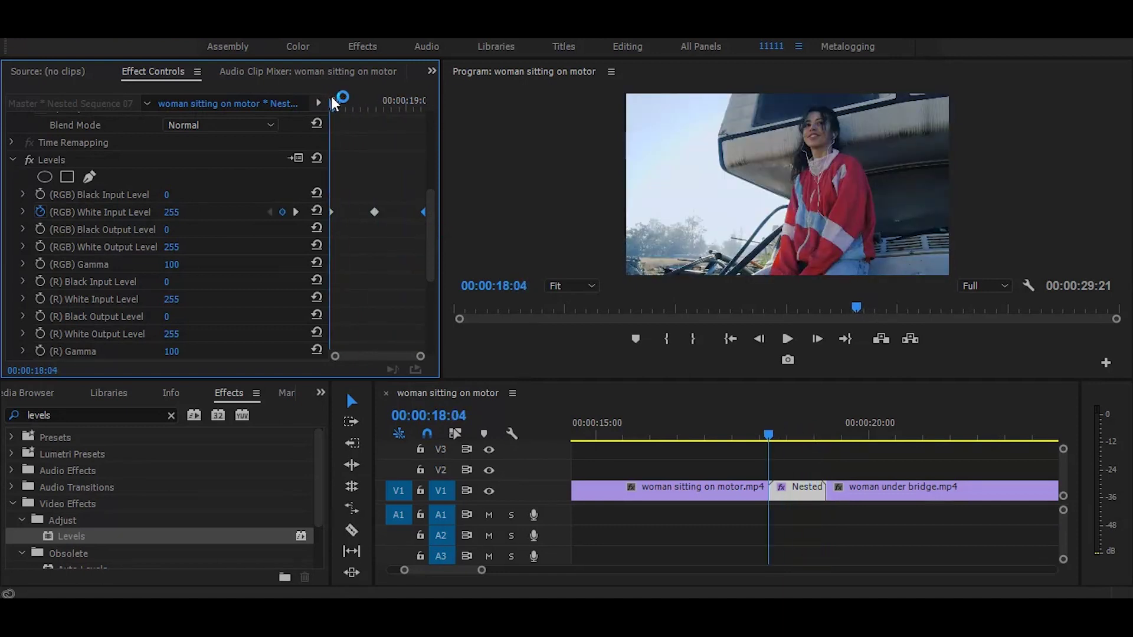
pyautogui.moveTo(334, 100)
pyautogui.mouseDown()
pyautogui.moveTo(363, 101)
pyautogui.moveTo(282, 103)
pyautogui.mouseUp()
# Search 'channel b' and apply Channel Blur to the Nested clip
pyautogui.click(171, 414)
pyautogui.click(134, 415)
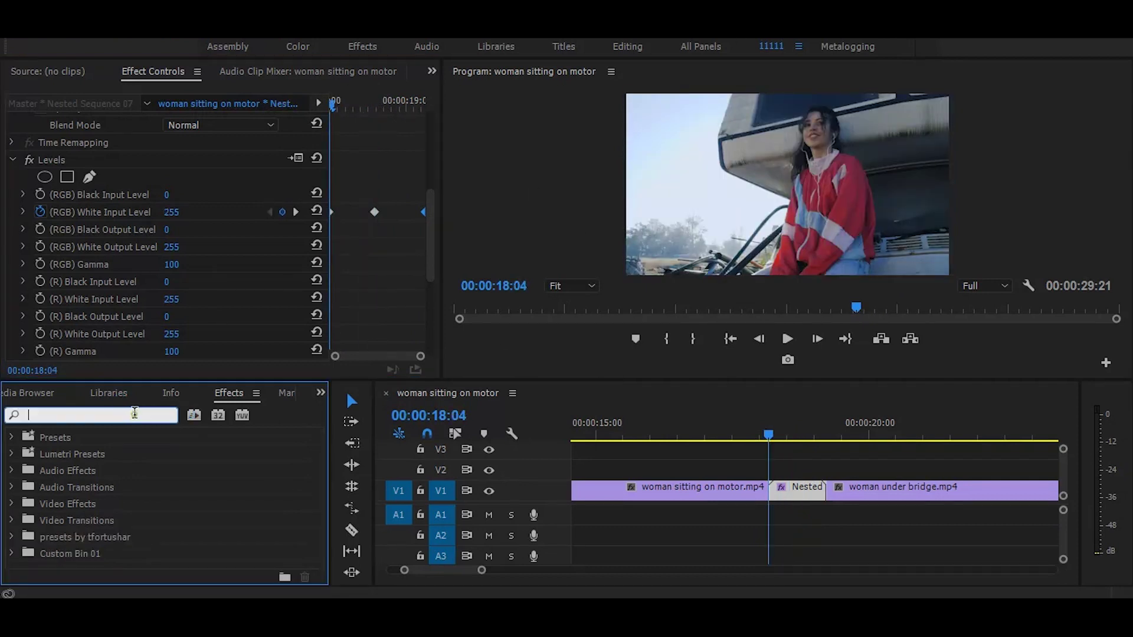
pyautogui.write('channel b')
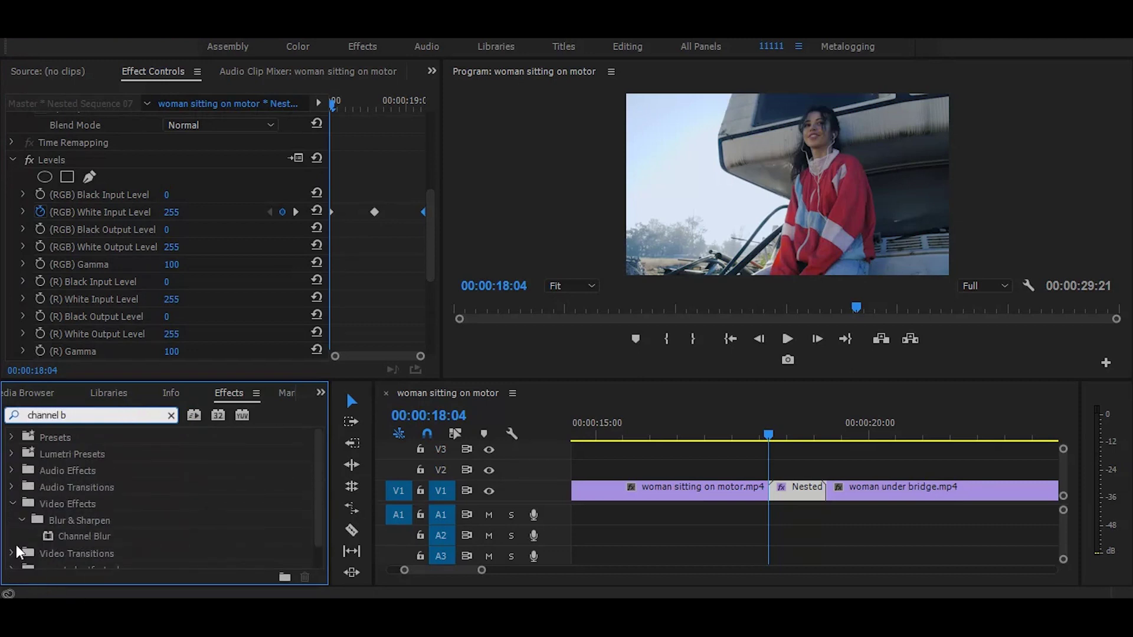
pyautogui.moveTo(96, 536); pyautogui.dragTo(811, 493)
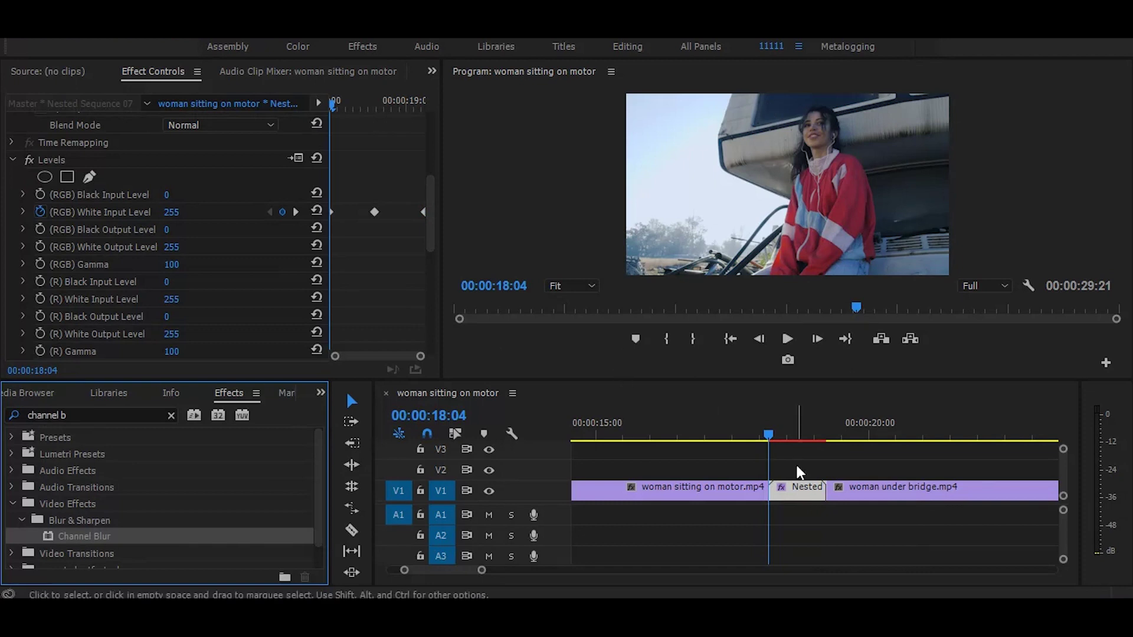
# Return the playhead to the start of the Nested clip
pyautogui.click(774, 425)
pyautogui.moveTo(777, 426); pyautogui.dragTo(774, 427)
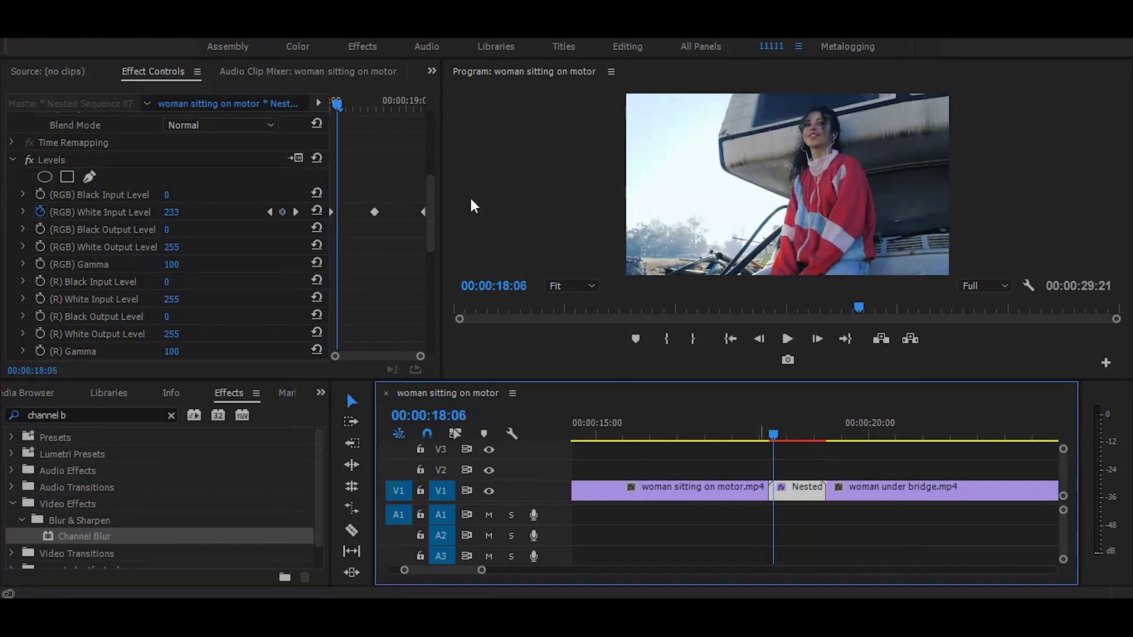
pyautogui.moveTo(336, 103); pyautogui.dragTo(332, 101)
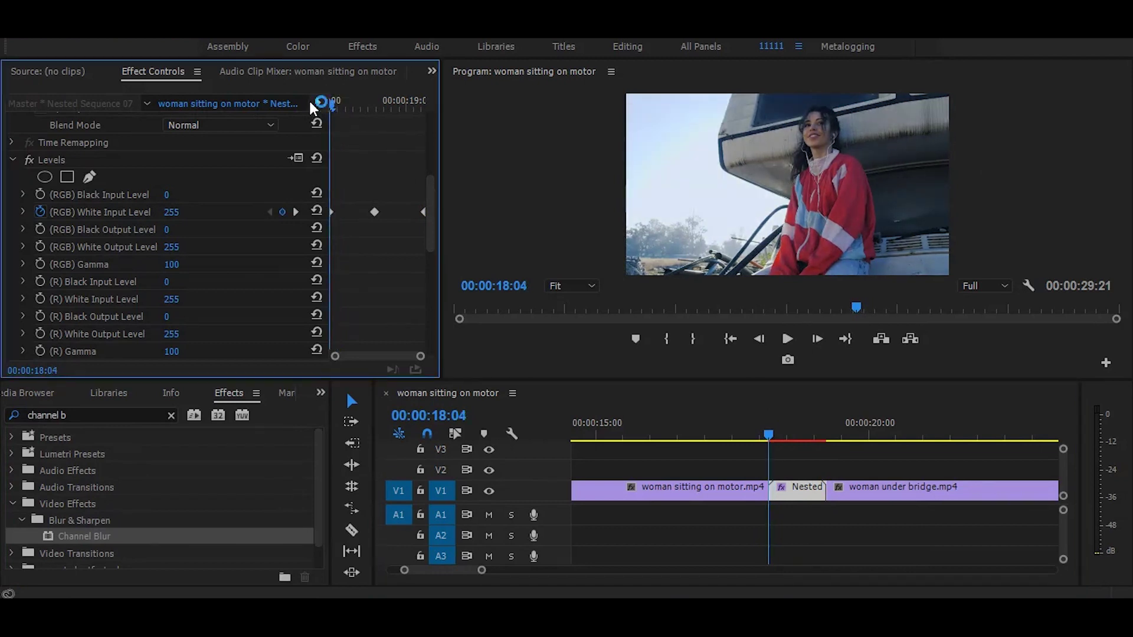
pyautogui.moveTo(428, 204); pyautogui.dragTo(434, 305)
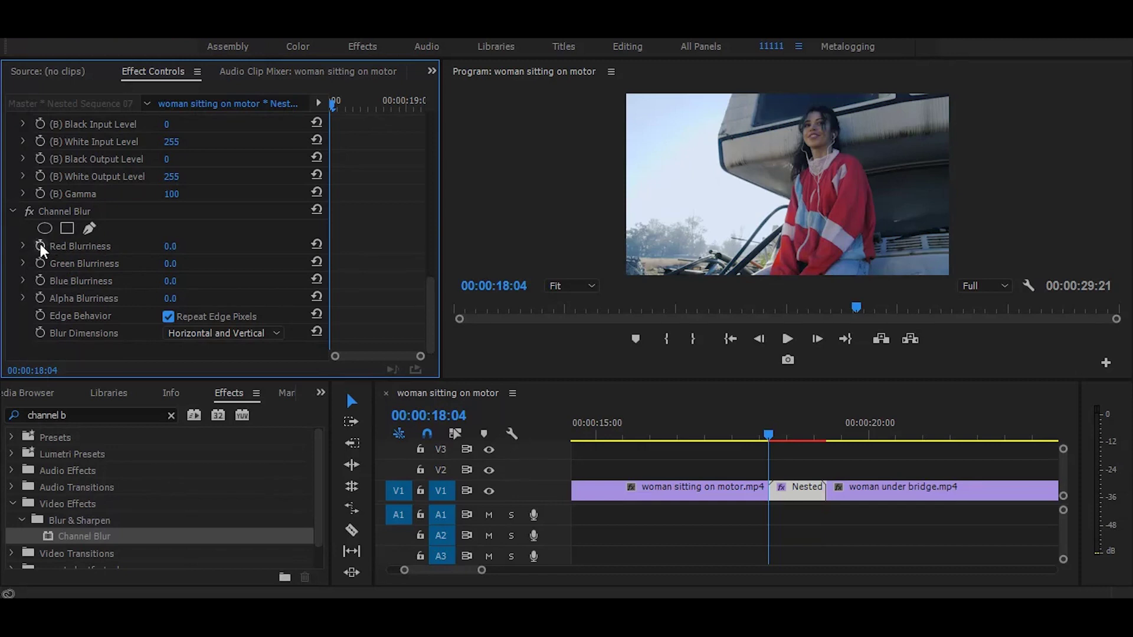
# Keyframe Red Blurriness, raising it to 175 partway into the Nested clip
pyautogui.click(39, 245)
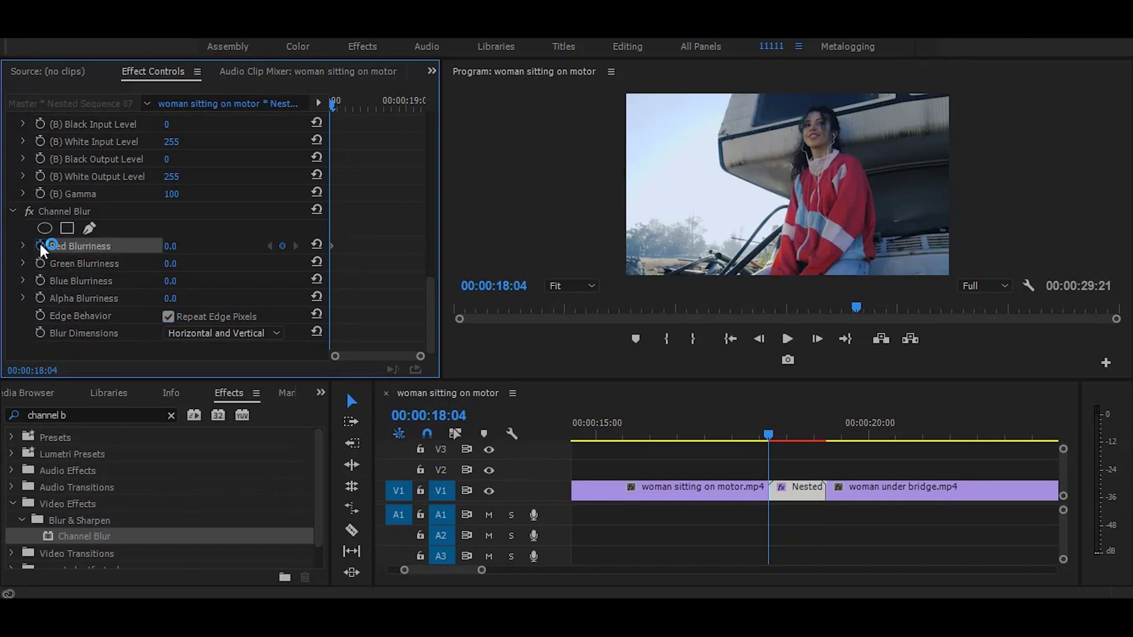
pyautogui.moveTo(335, 101); pyautogui.dragTo(375, 100)
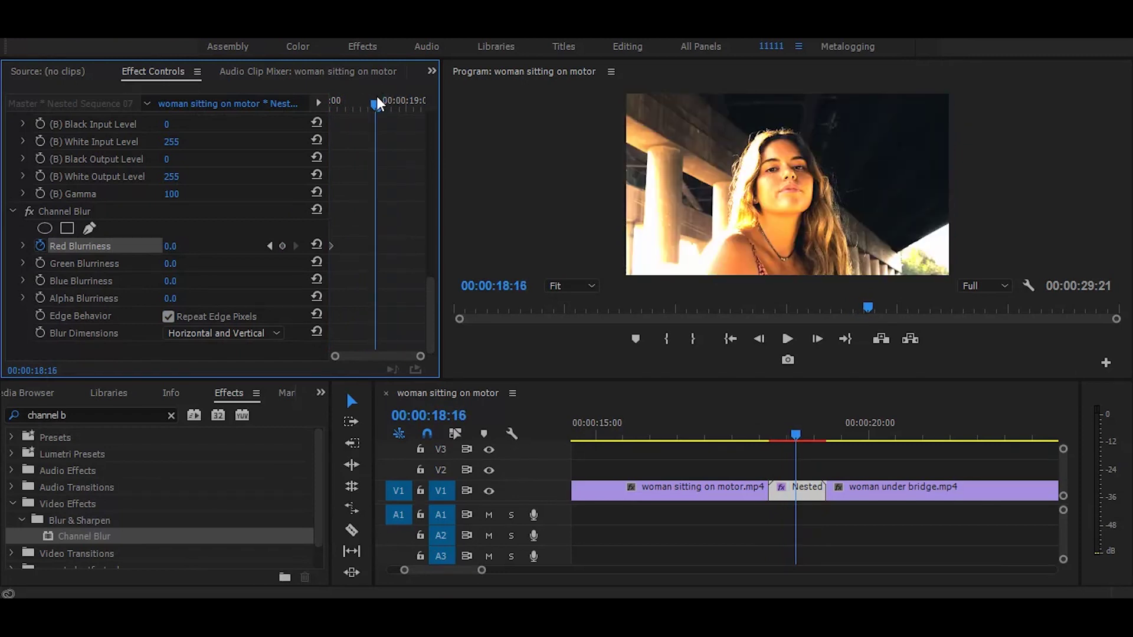
pyautogui.click(170, 246)
pyautogui.write('98')
pyautogui.press('Return')
pyautogui.moveTo(172, 246); pyautogui.dragTo(191, 247)
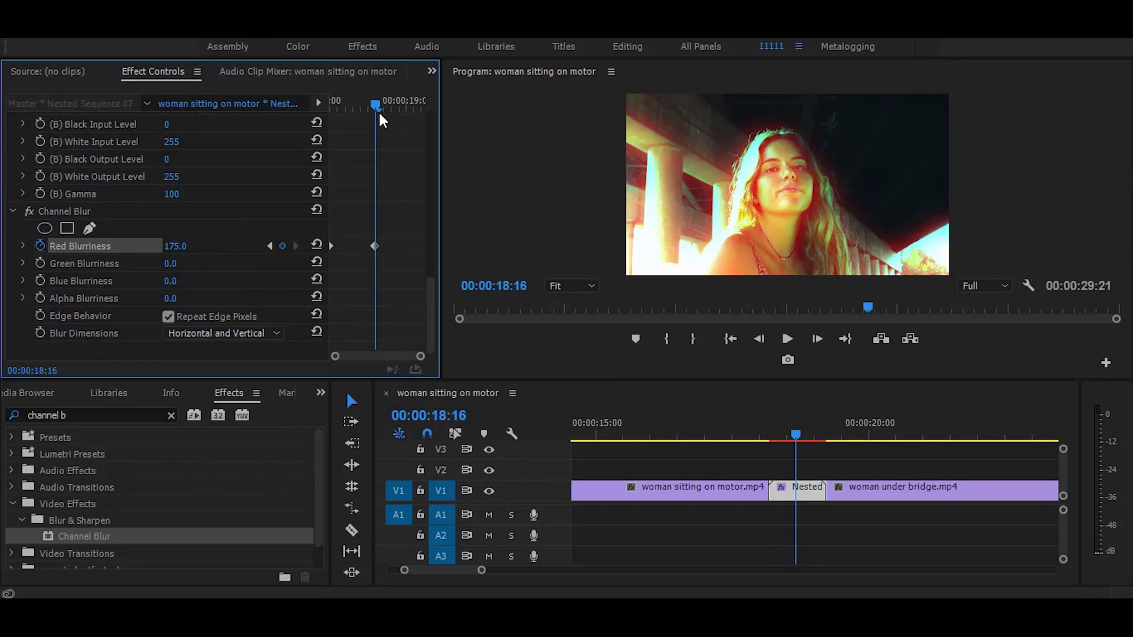
# Set Red Blurriness to 0 at the end and move that keyframe to the clip's very end
pyautogui.moveTo(378, 107); pyautogui.dragTo(418, 109)
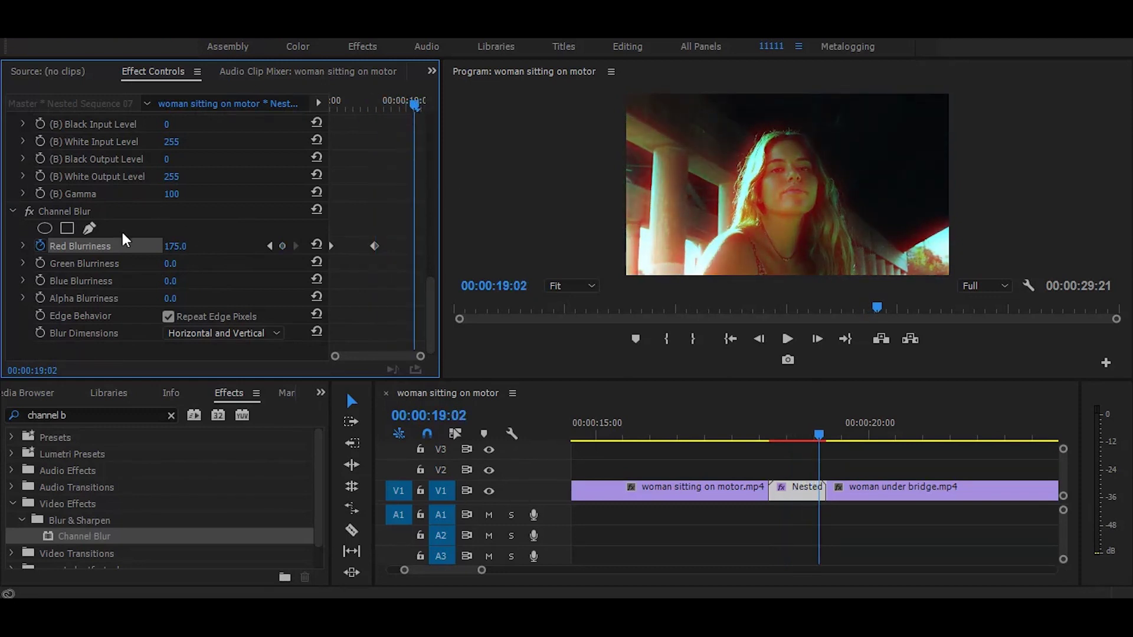
pyautogui.click(175, 246)
pyautogui.write('0')
pyautogui.press('Return')
pyautogui.click(414, 246)
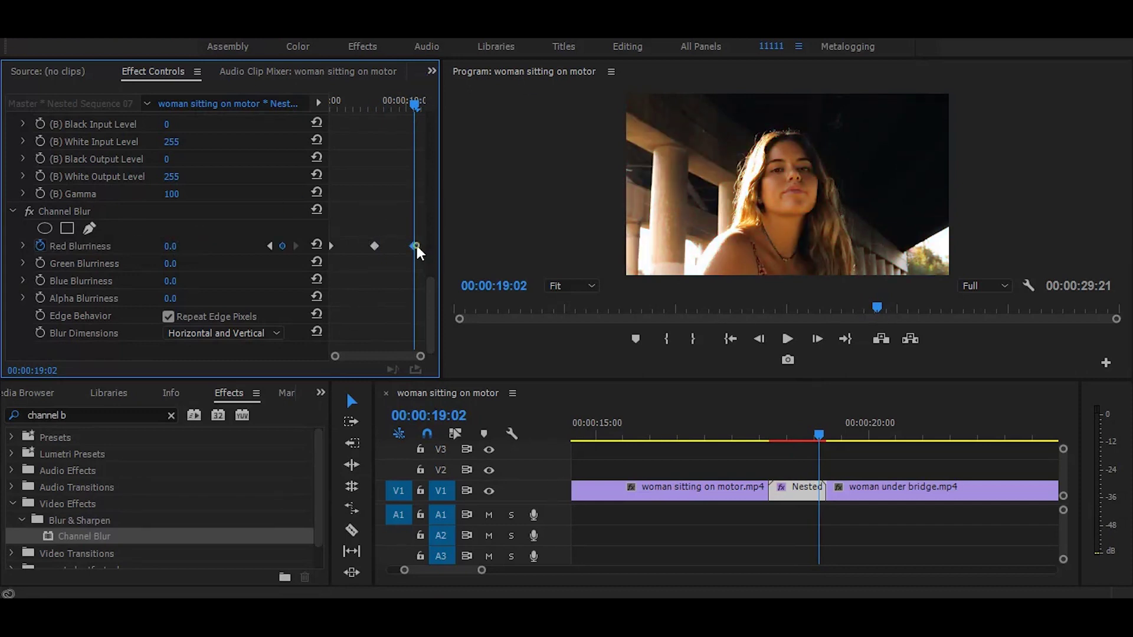
pyautogui.moveTo(416, 247); pyautogui.dragTo(432, 244)
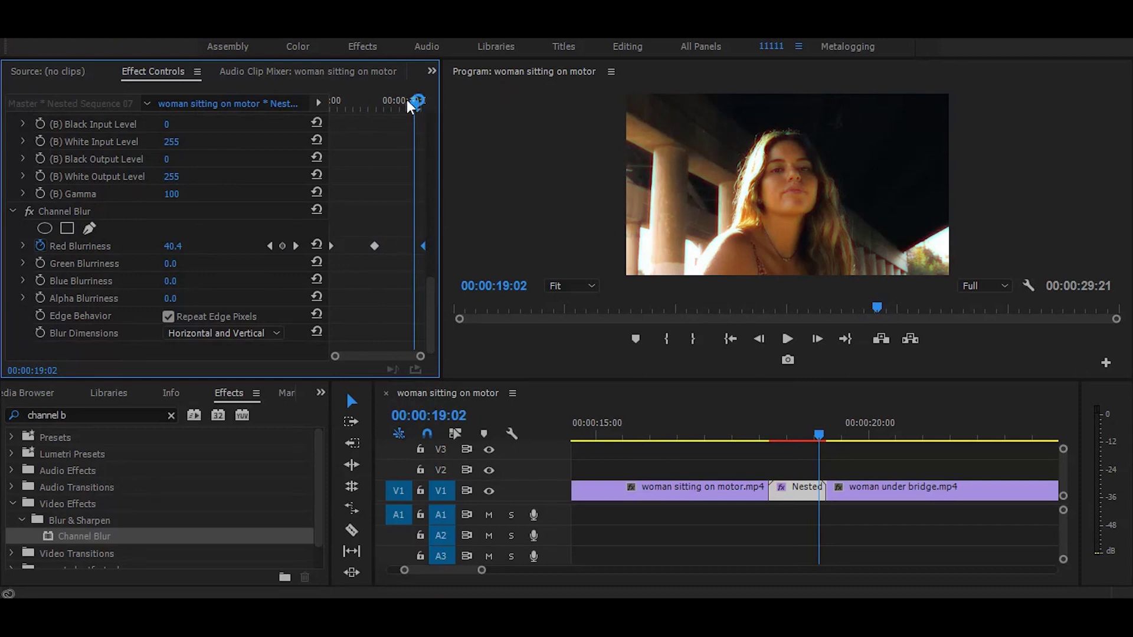
pyautogui.moveTo(414, 105); pyautogui.dragTo(333, 106)
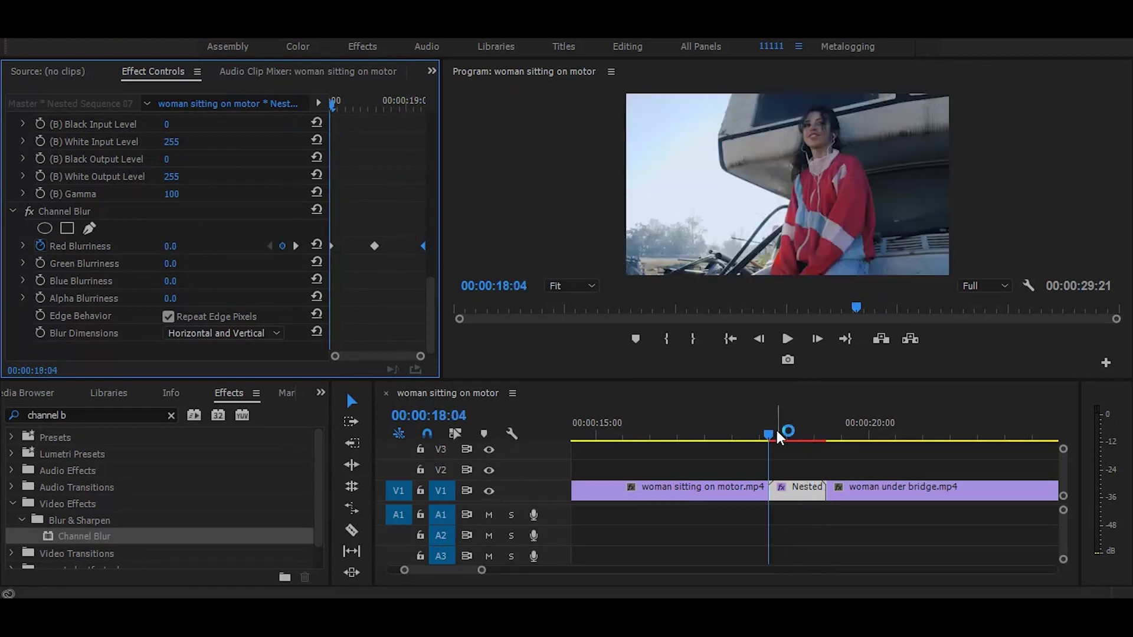
pyautogui.moveTo(768, 433)
pyautogui.mouseDown()
pyautogui.moveTo(755, 433)
pyautogui.moveTo(800, 437)
pyautogui.mouseUp()
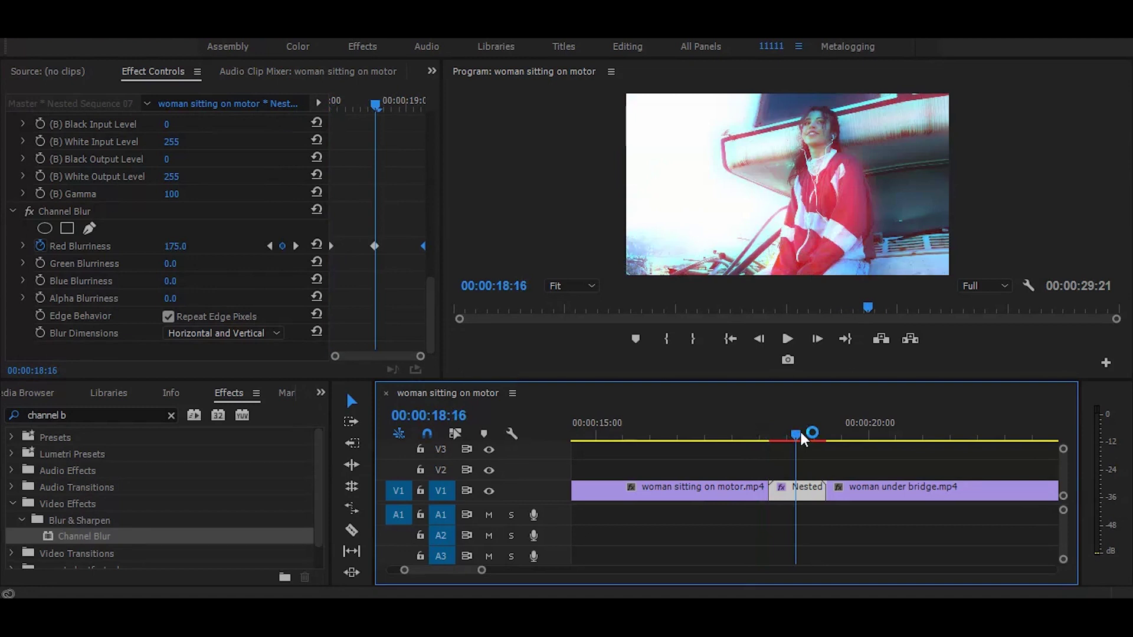
# Play the transition, then render previews via Sequence > Render Selection
pyautogui.press('space')
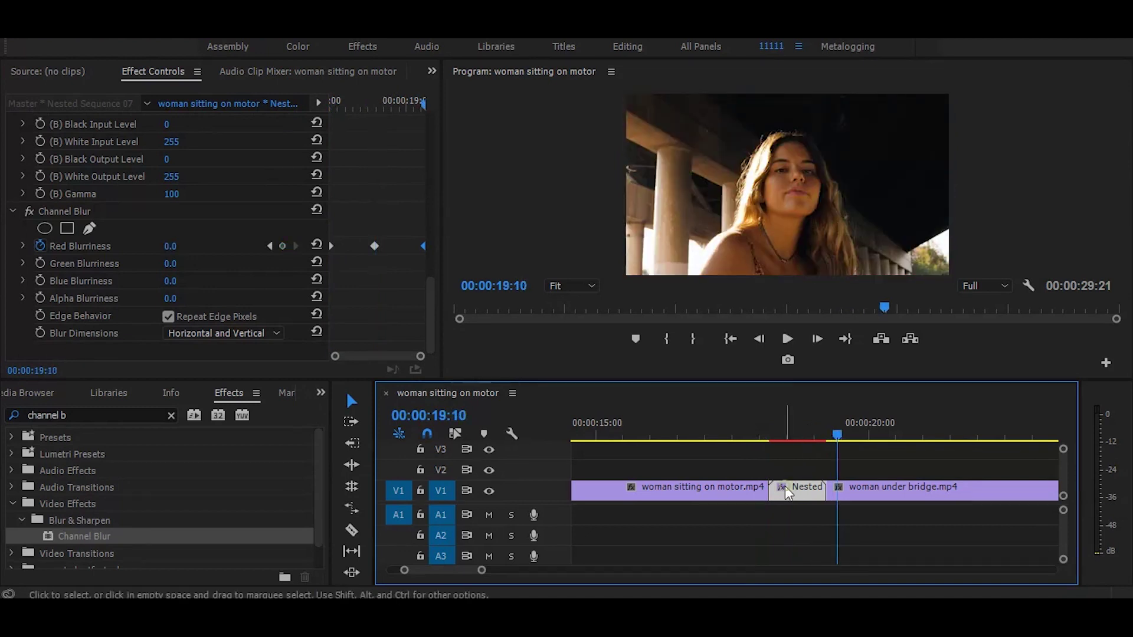
pyautogui.click(97, 39)
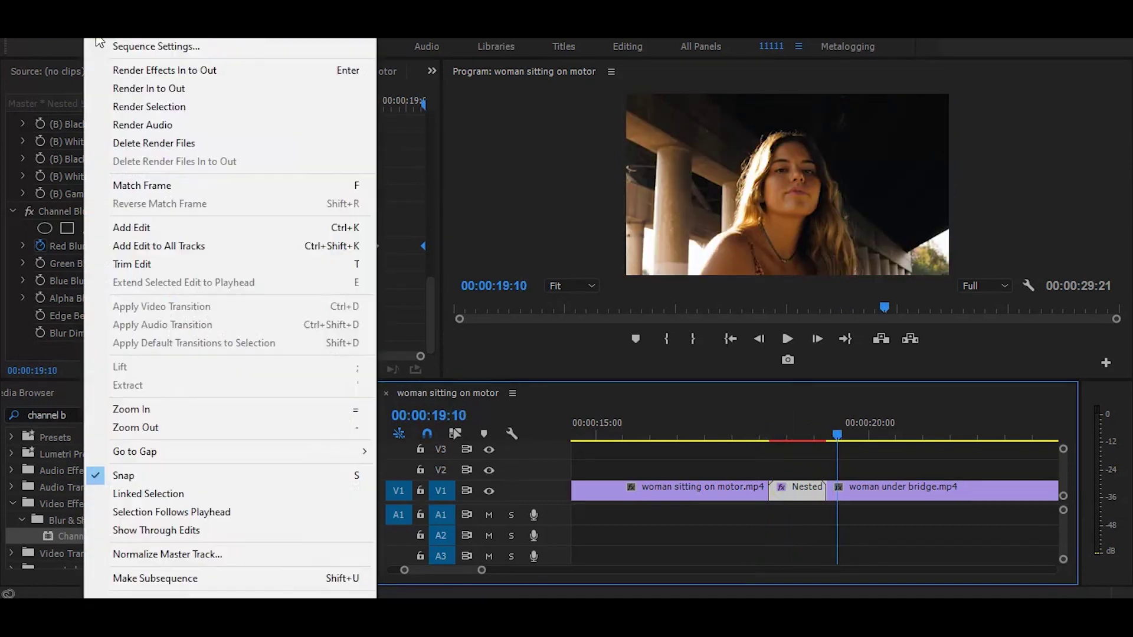
pyautogui.click(157, 109)
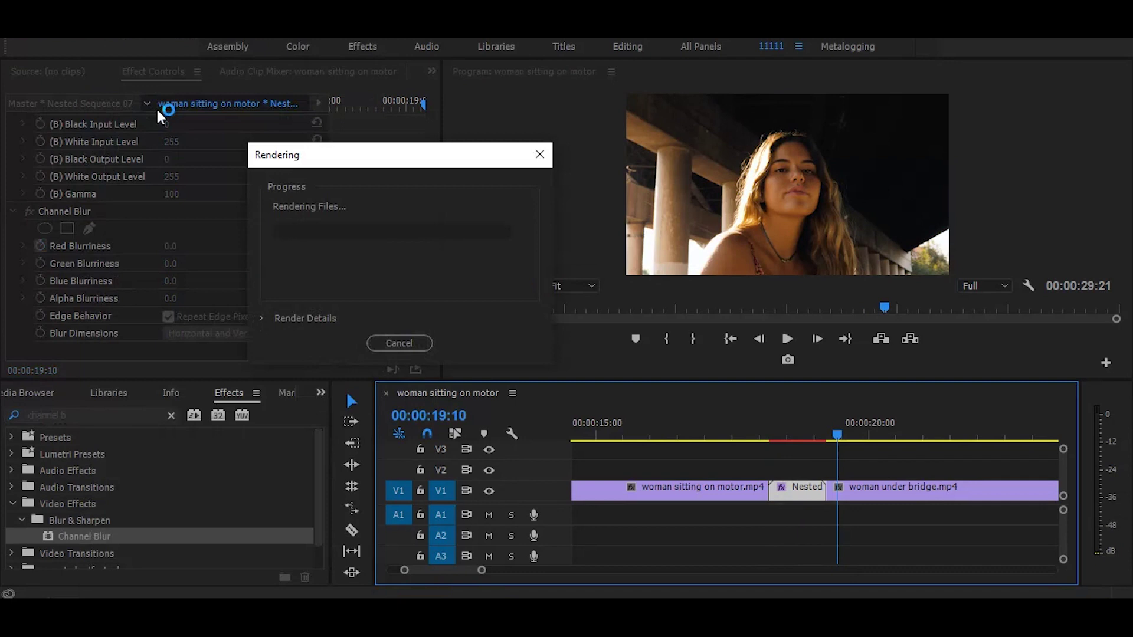
pyautogui.moveTo(362, 160); pyautogui.dragTo(372, 166)
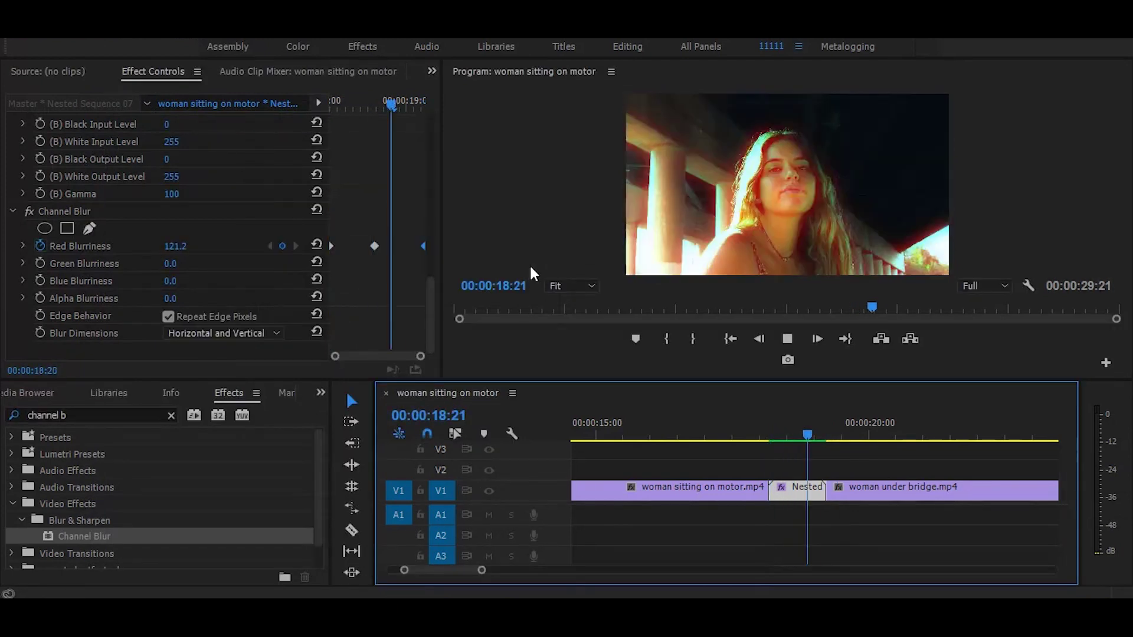
pyautogui.click(531, 271)
pyautogui.press('space')
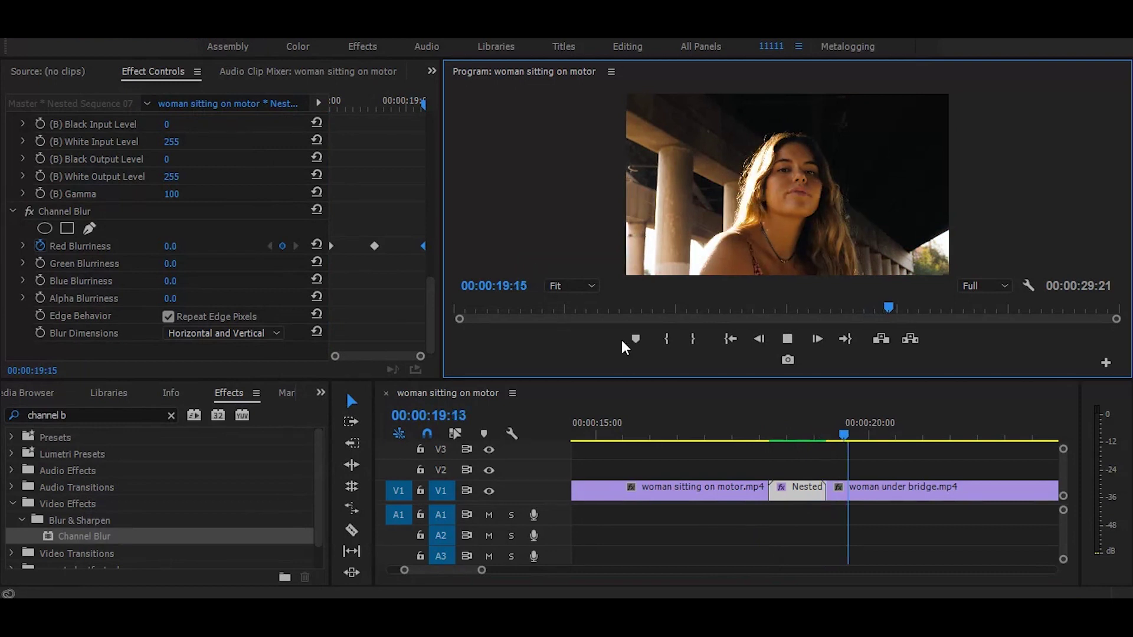
pyautogui.click(706, 423)
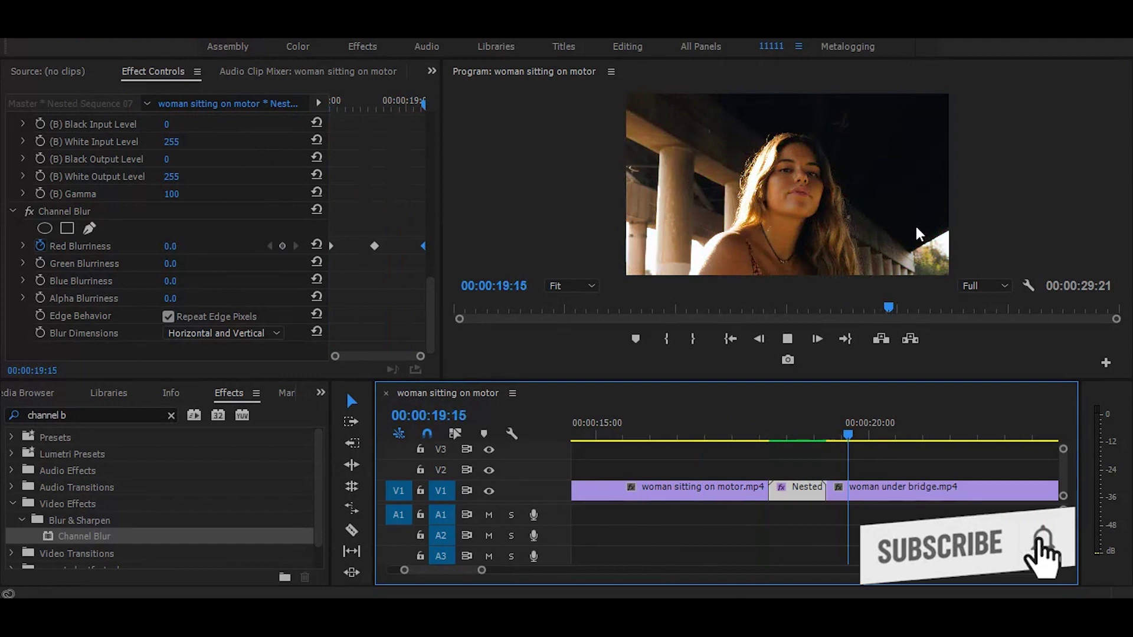
pyautogui.press('space')
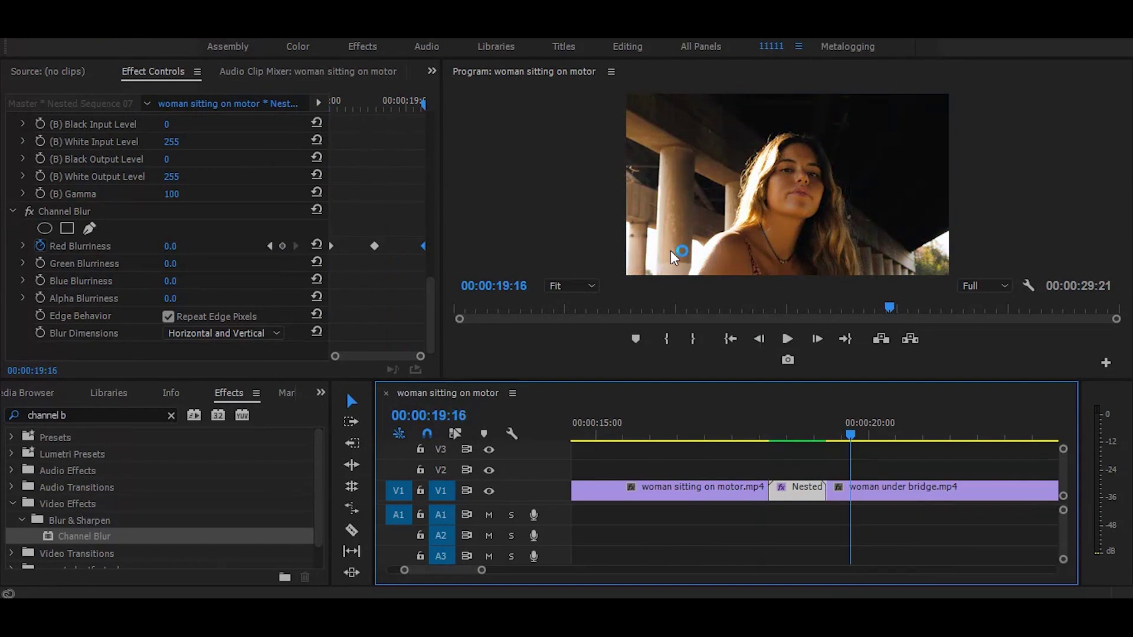